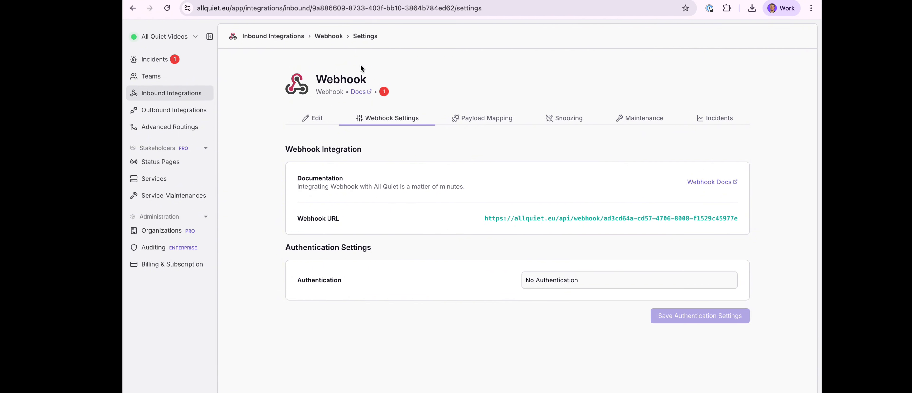
Open the incidents list and clear the existing Webhook incident from the open incidents
click(383, 93)
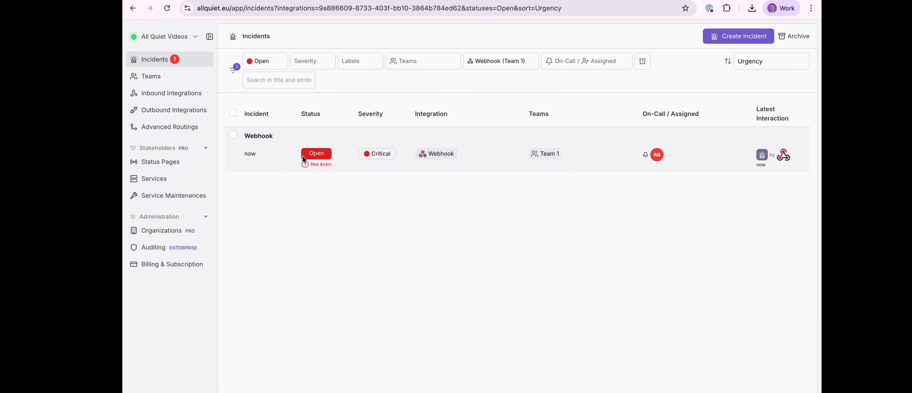
click(232, 134)
click(285, 114)
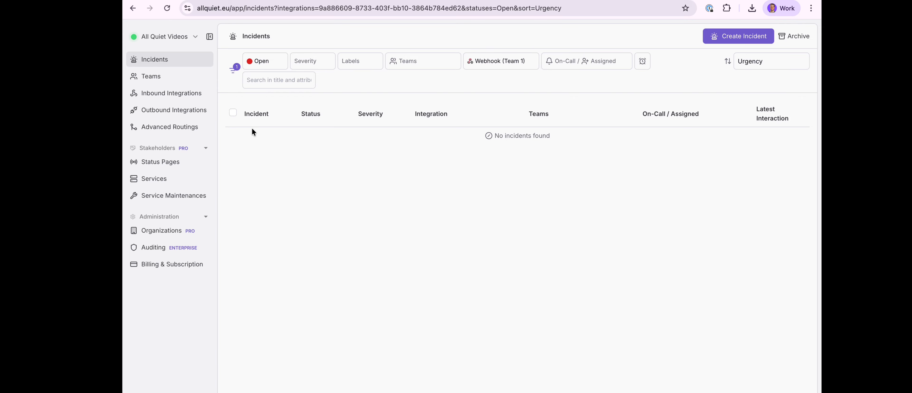
Switch to the terminal and resend the High CPU Load curl request to the webhook URL, then return to the browser
key(ctrl+Left)
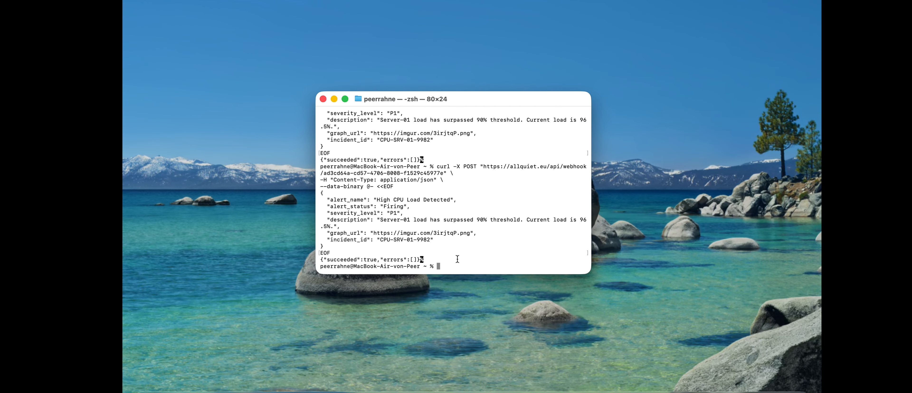
click(473, 260)
key(Up)
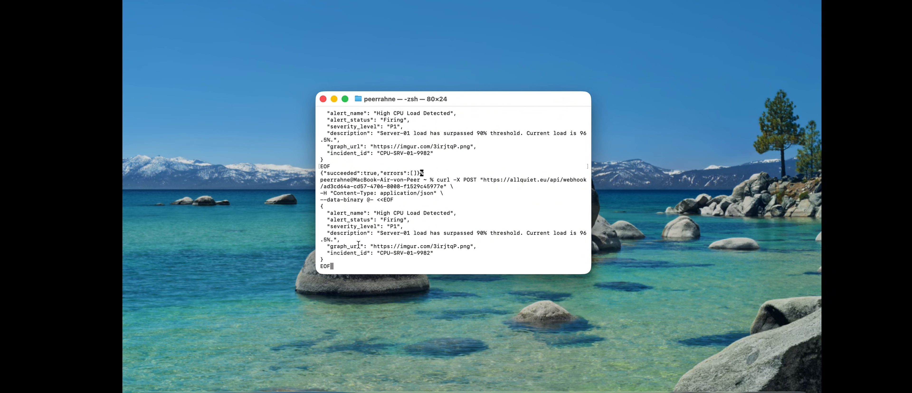
key(Return)
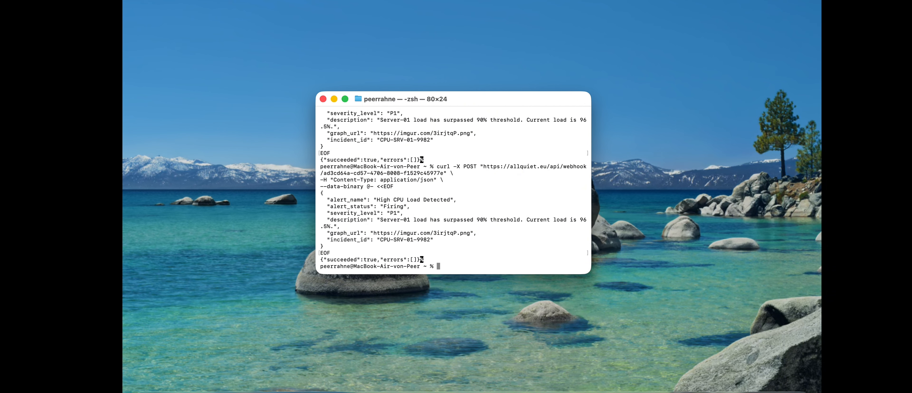
key(ctrl+Right)
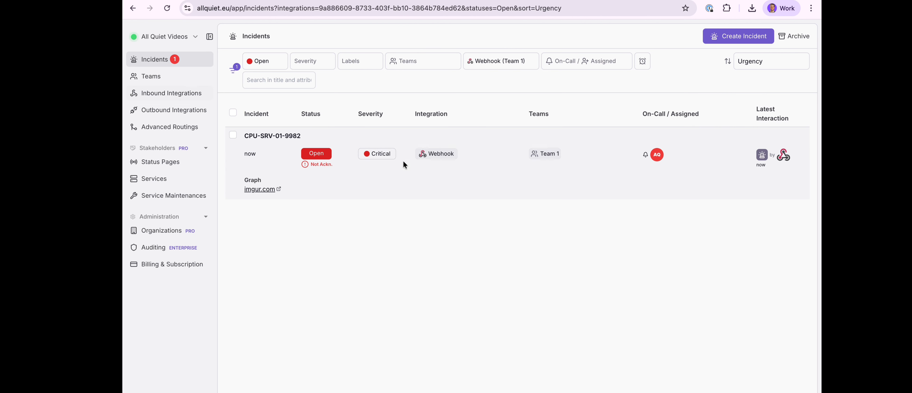
Open the Webhook integration's payload mapping and expand the latest POST payload
click(433, 156)
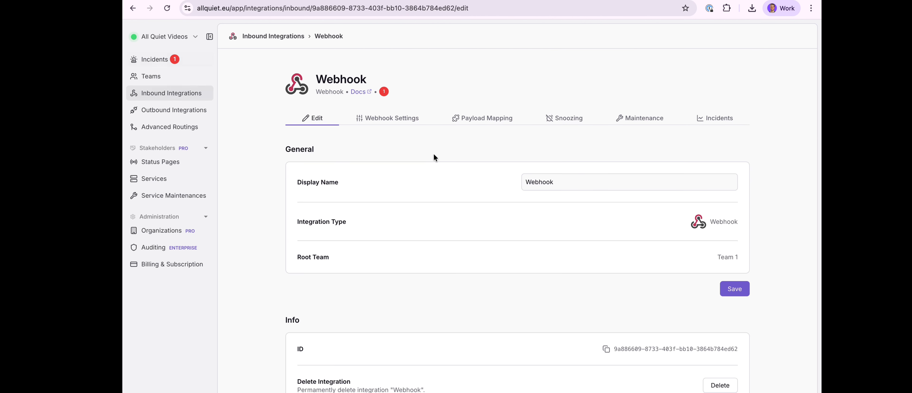
click(483, 120)
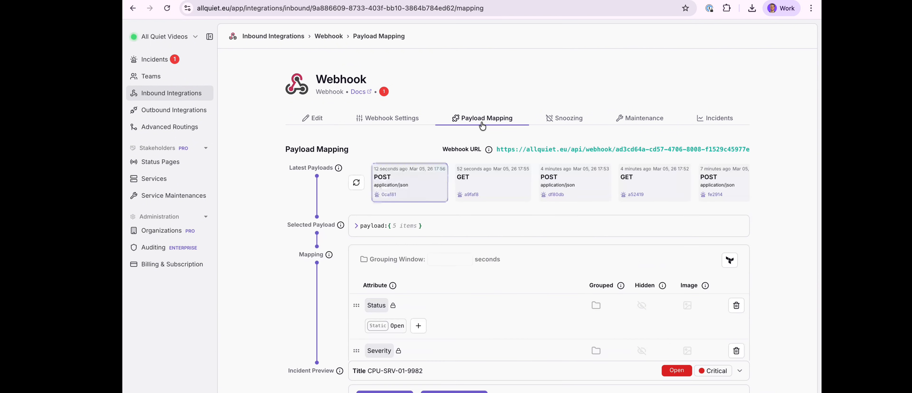
scroll(475, 142, down, 1)
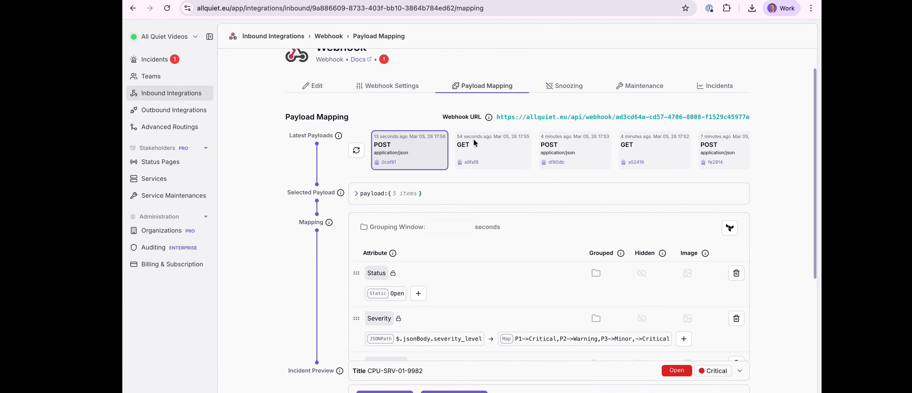
click(419, 162)
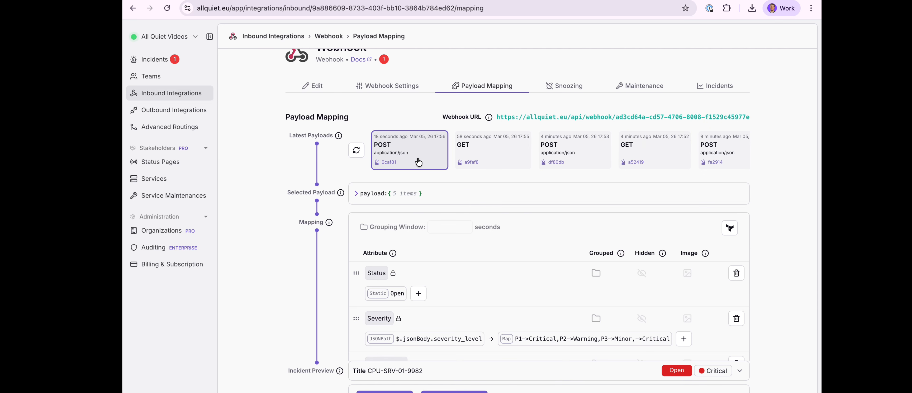
scroll(419, 162, down, 1)
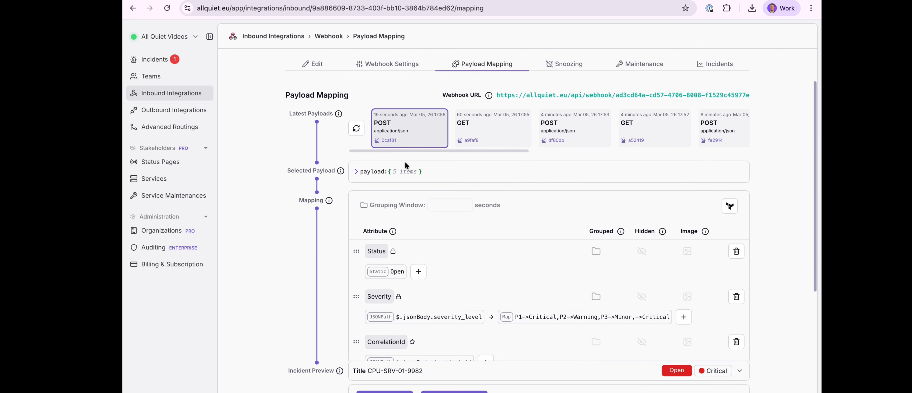
click(428, 172)
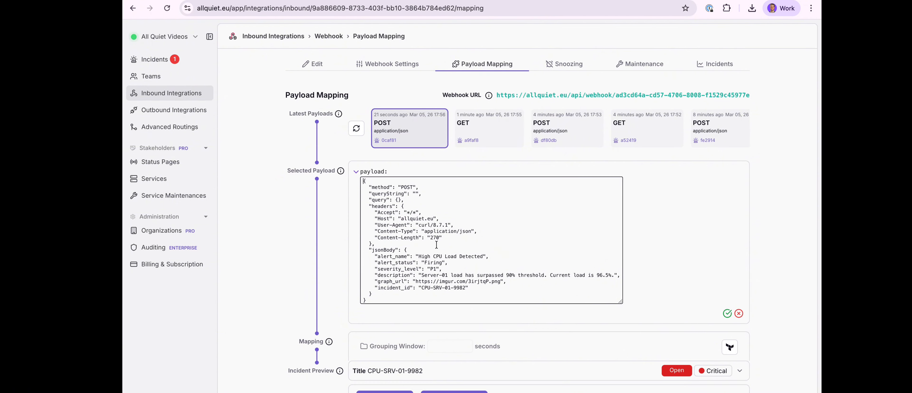
Examine the payload's jsonBody fields, highlighting the alert_status entry
scroll(437, 244, down, 1)
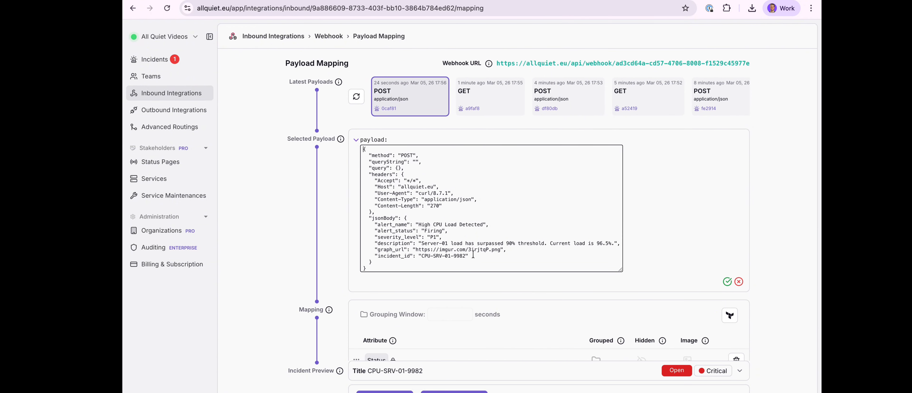
drag(488, 255, 376, 225)
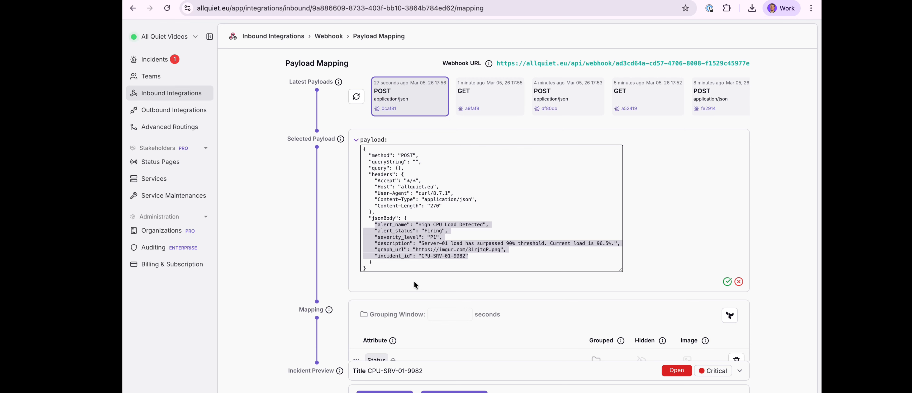
scroll(415, 281, down, 1)
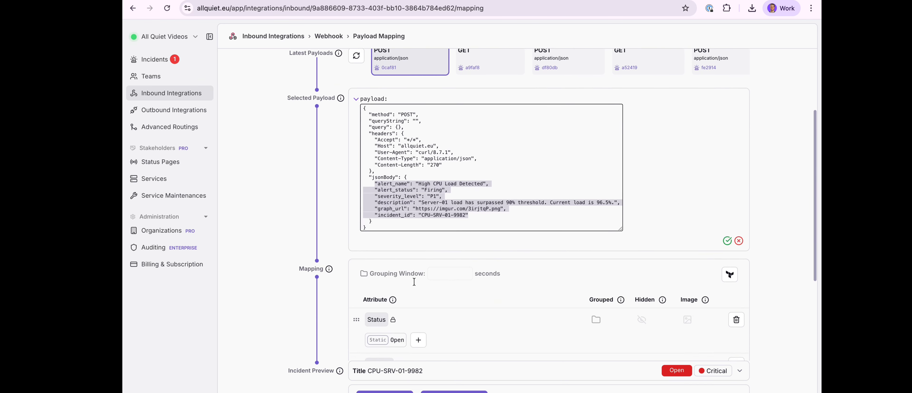
scroll(414, 282, down, 2)
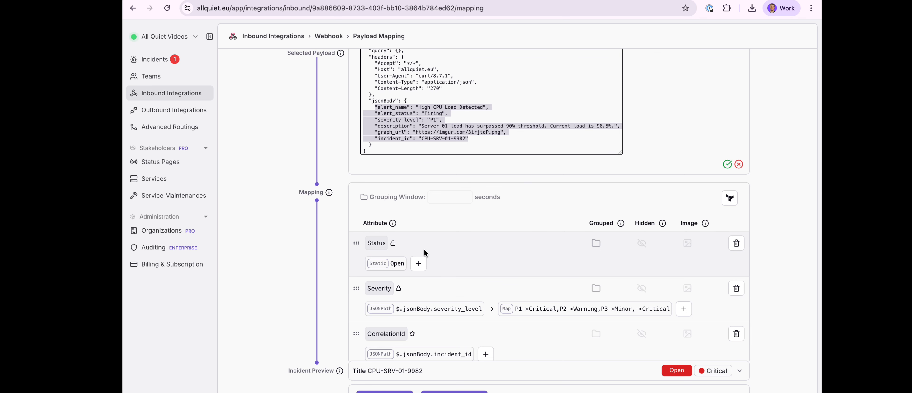
mouse_move(393, 266)
click(436, 129)
drag(447, 113, 378, 113)
scroll(414, 294, down, 1)
mouse_move(400, 268)
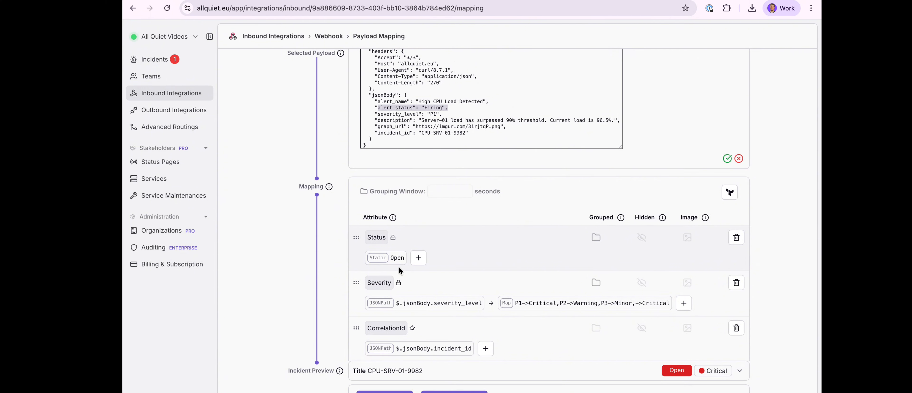
Change the Status attribute's mapping to JSONPath $.jsonBody.alert_status and save it
click(388, 261)
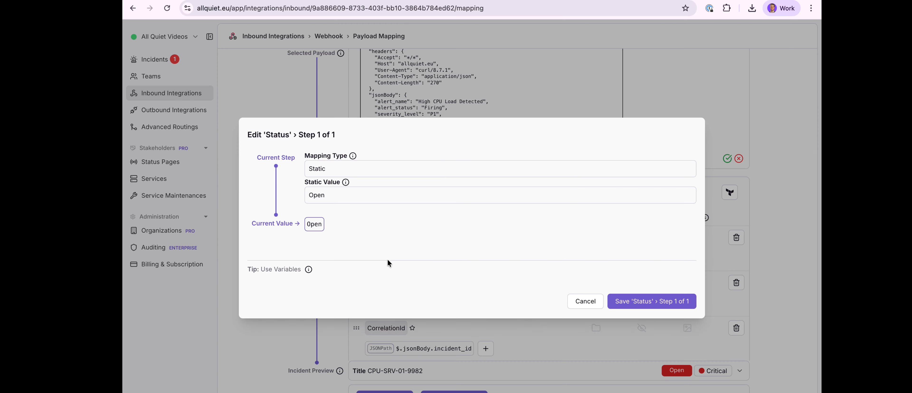
click(413, 173)
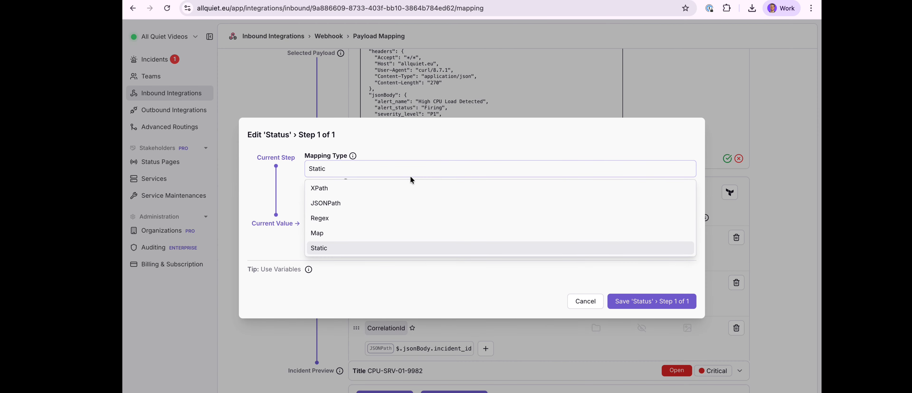
click(387, 205)
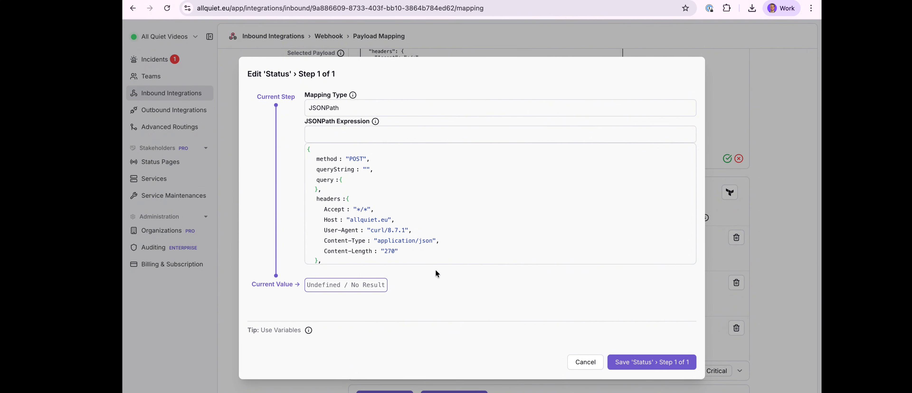
scroll(454, 259, down, 2)
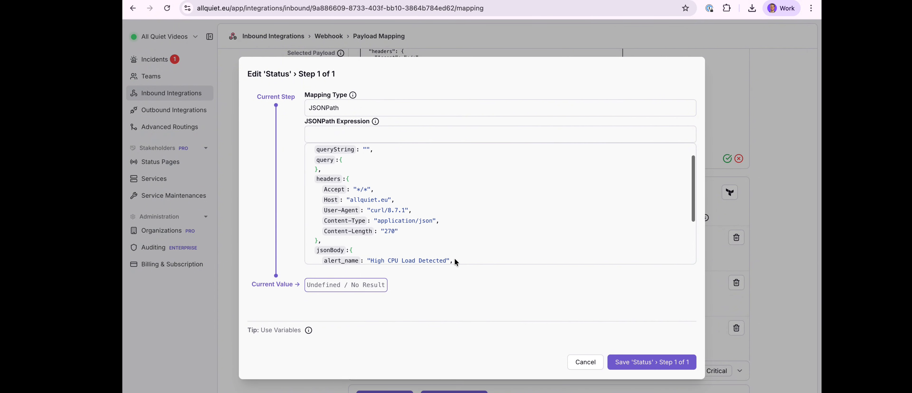
scroll(455, 262, down, 5)
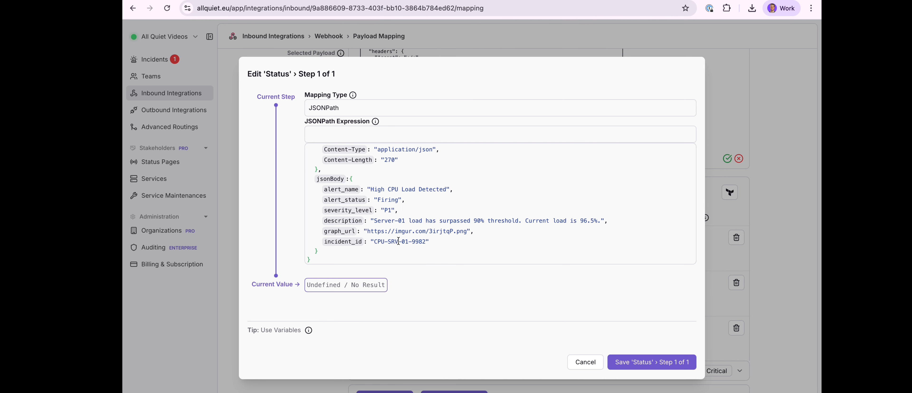
click(350, 204)
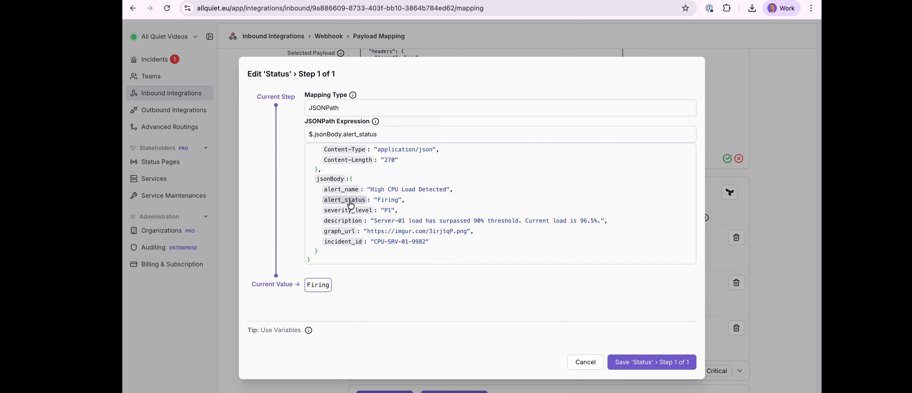
click(660, 365)
Add a second Status mapping step of type Map that maps Firing to Open
scroll(576, 325, down, 1)
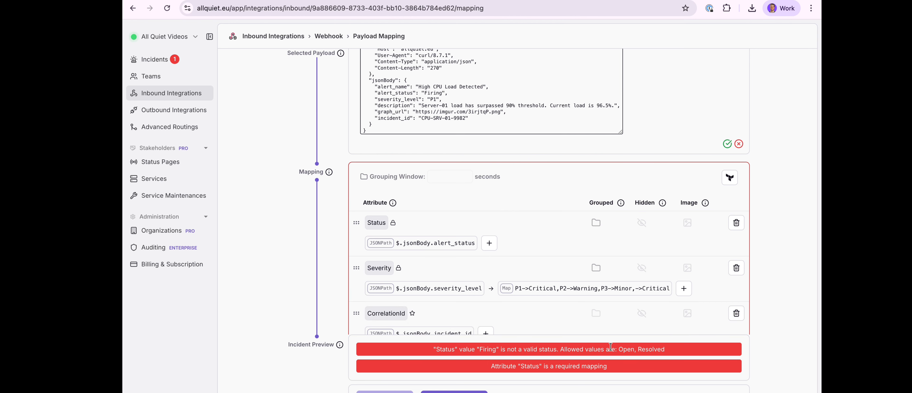
mouse_move(525, 285)
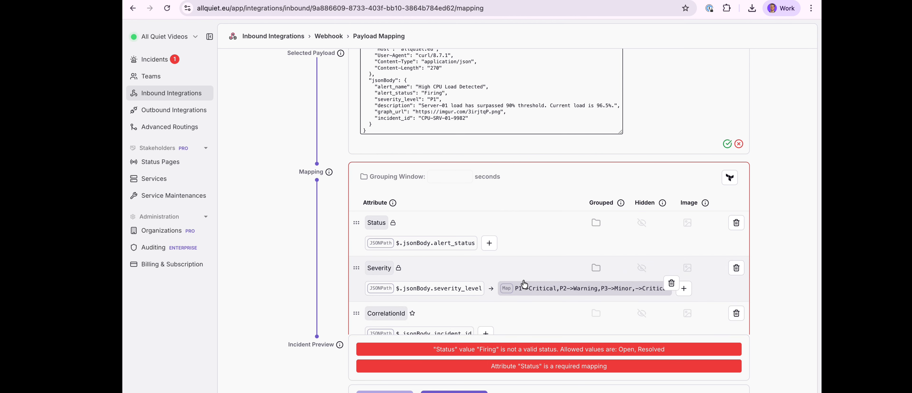
scroll(519, 267, down, 1)
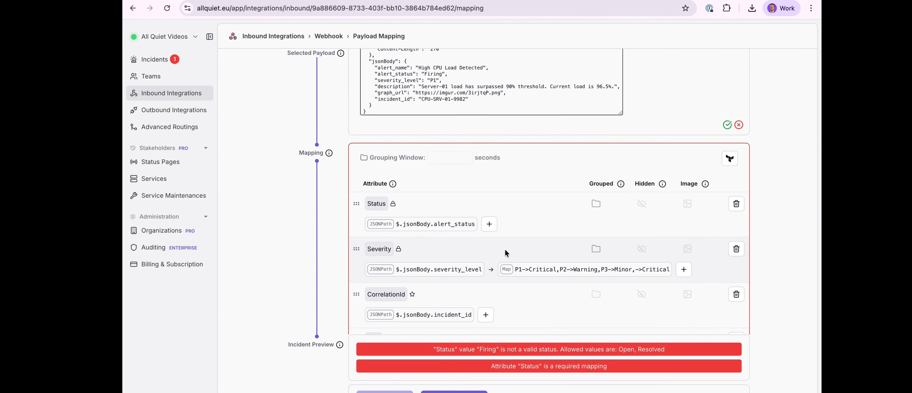
scroll(506, 252, down, 1)
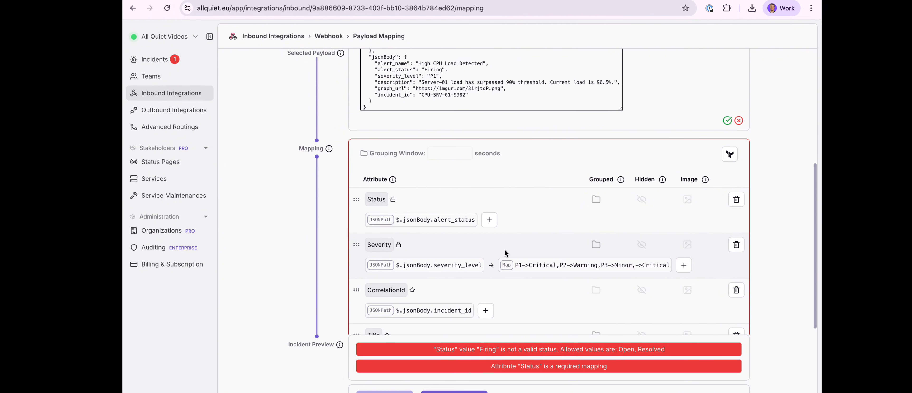
click(489, 221)
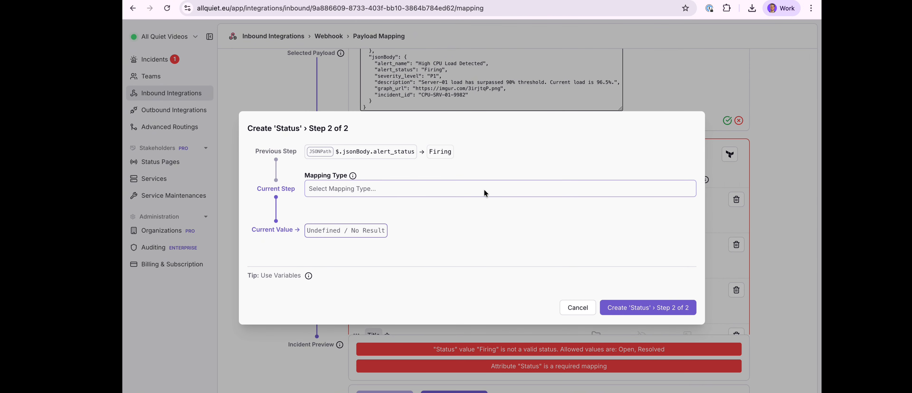
click(484, 189)
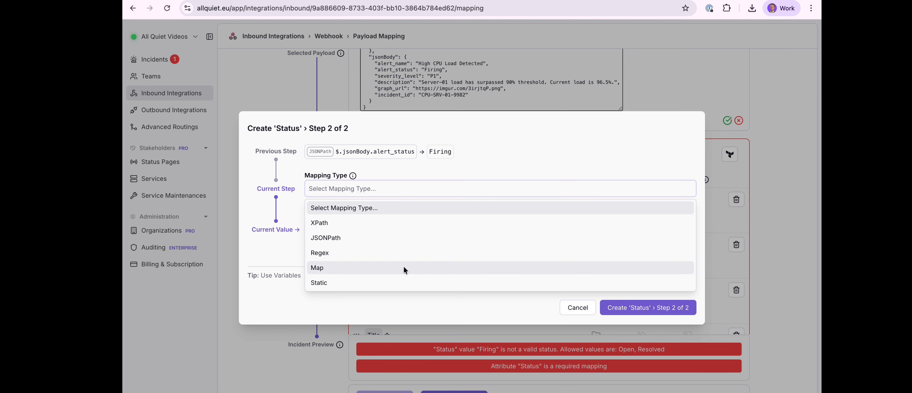
click(405, 271)
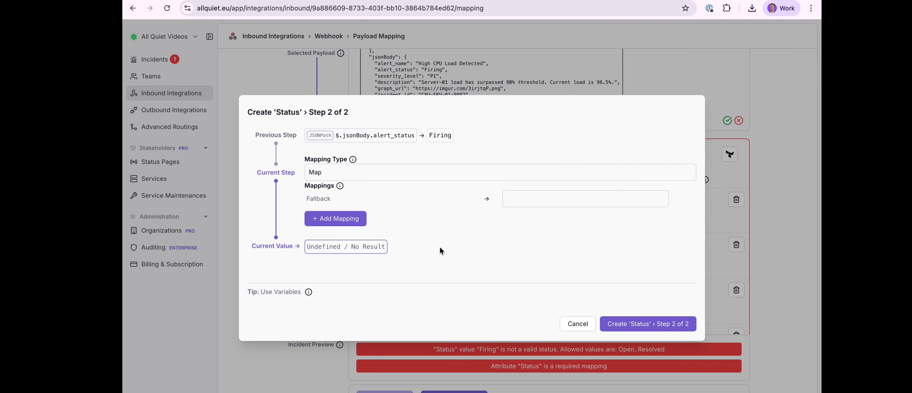
click(356, 222)
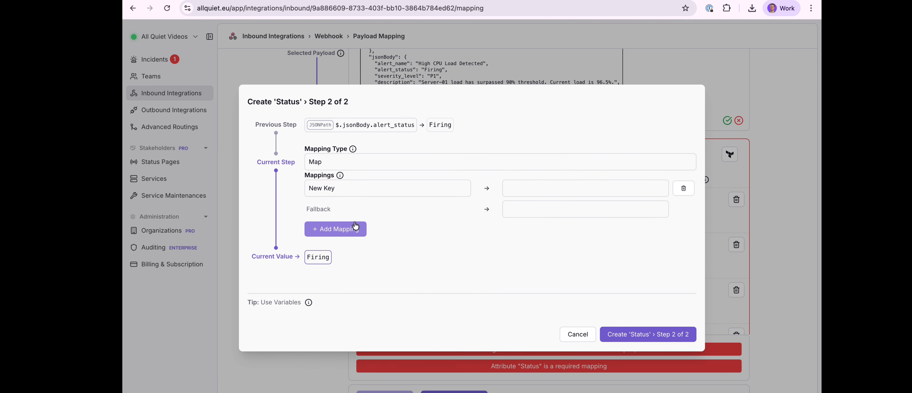
triple_click(361, 188)
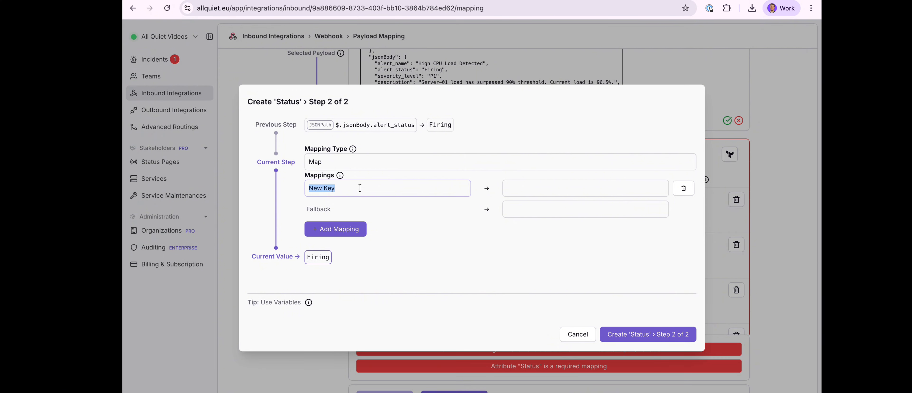
text(Firing)
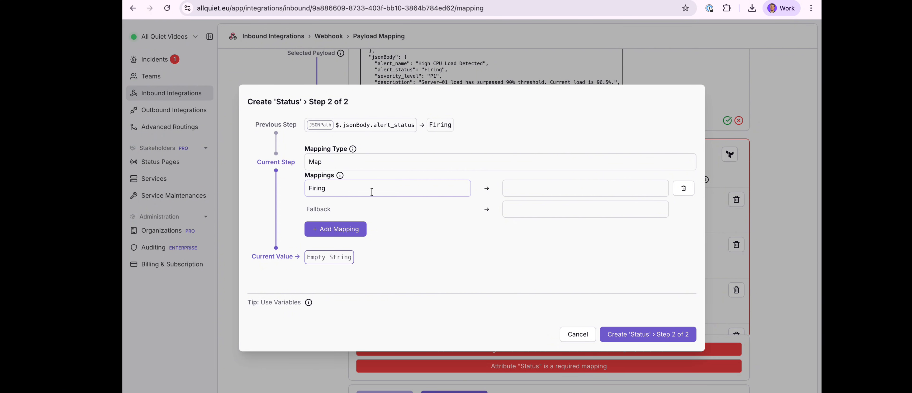
click(515, 190)
text(Open)
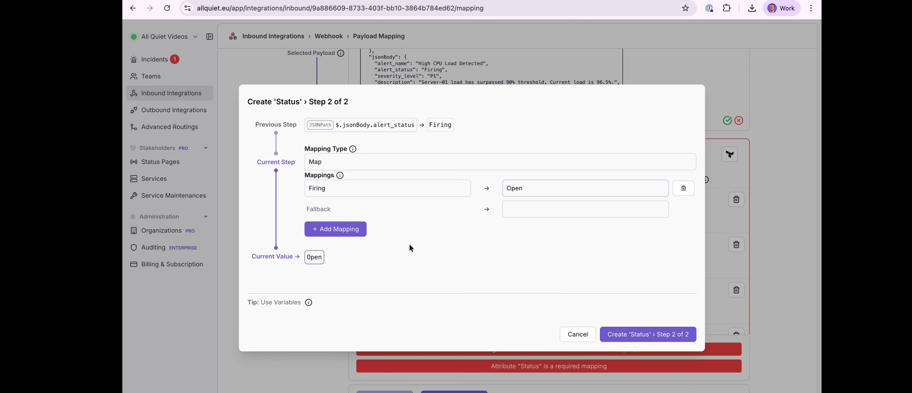
Add another map entry that maps Healthy to Resolved
click(361, 230)
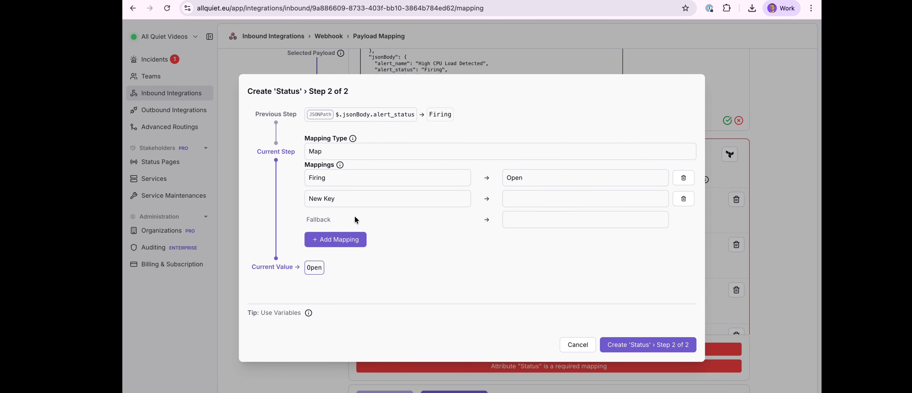
triple_click(357, 196)
text(Healthy)
click(521, 199)
text(Resolved)
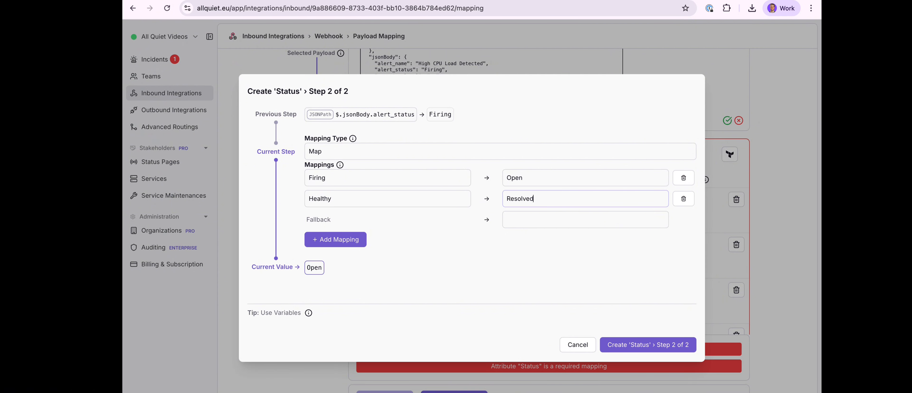
Set the Status map's fallback value to Open and create the Status mapping step
click(500, 241)
click(526, 221)
text(Open)
click(517, 253)
double_click(515, 219)
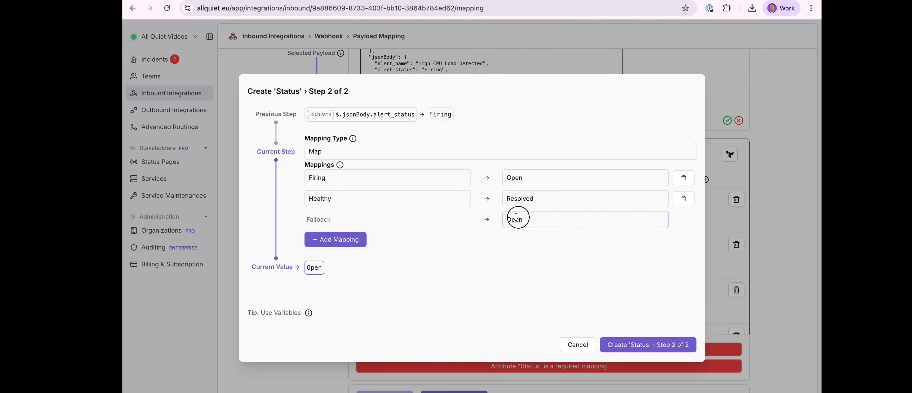
click(507, 266)
click(619, 346)
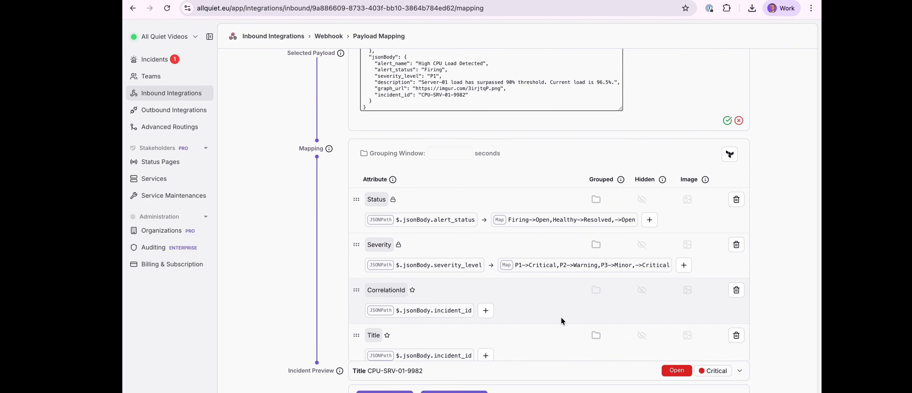
Check the incident preview and scroll through the list of attribute mappings
scroll(562, 321, down, 1)
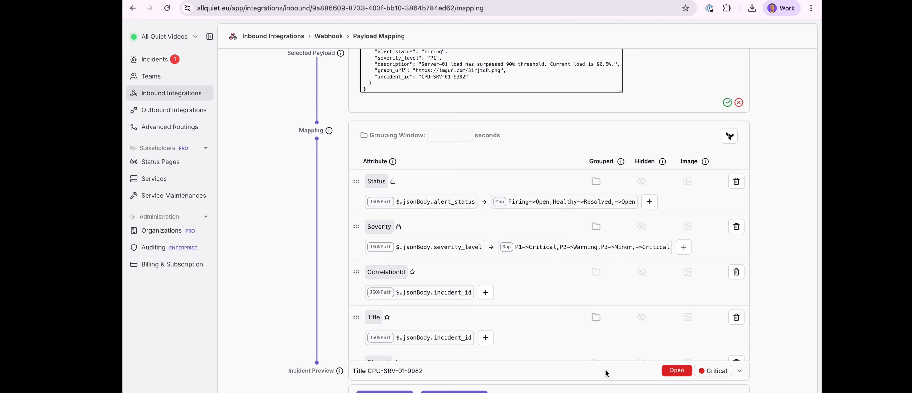
click(740, 371)
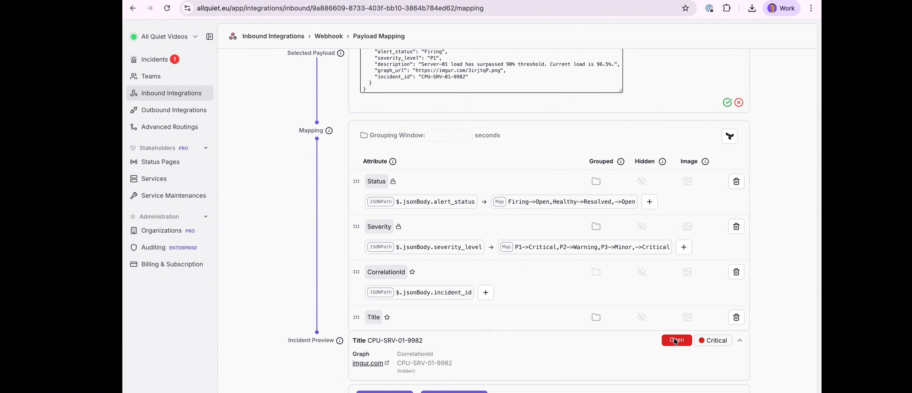
click(740, 340)
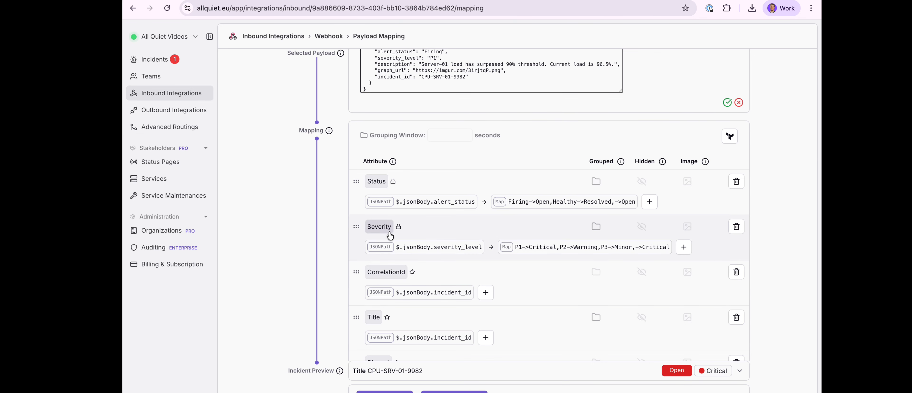
scroll(390, 236, down, 1)
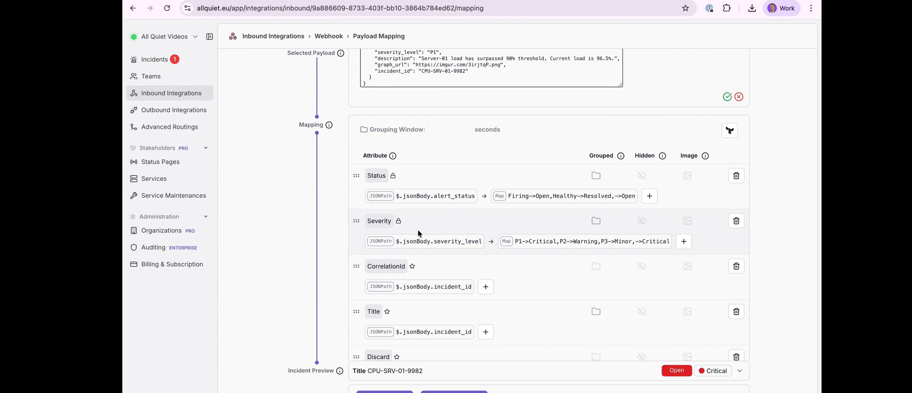
mouse_move(432, 232)
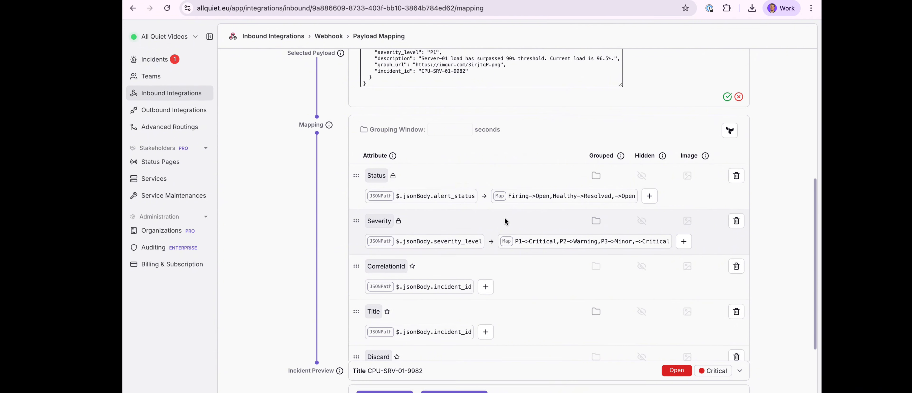
scroll(506, 221, down, 1)
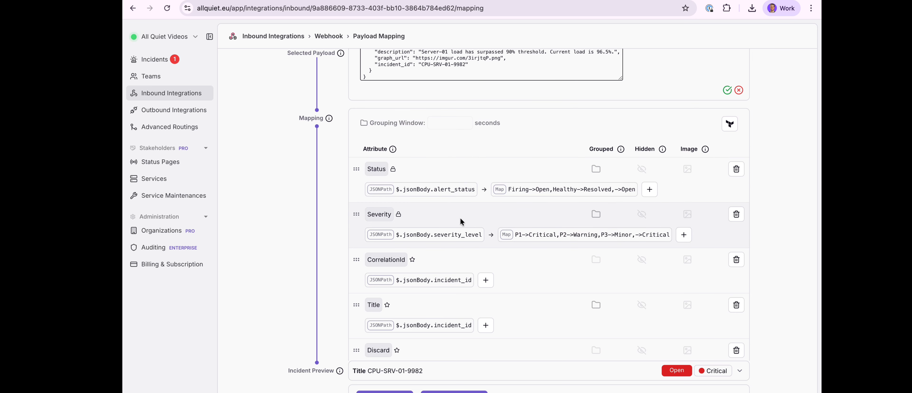
scroll(460, 219, down, 1)
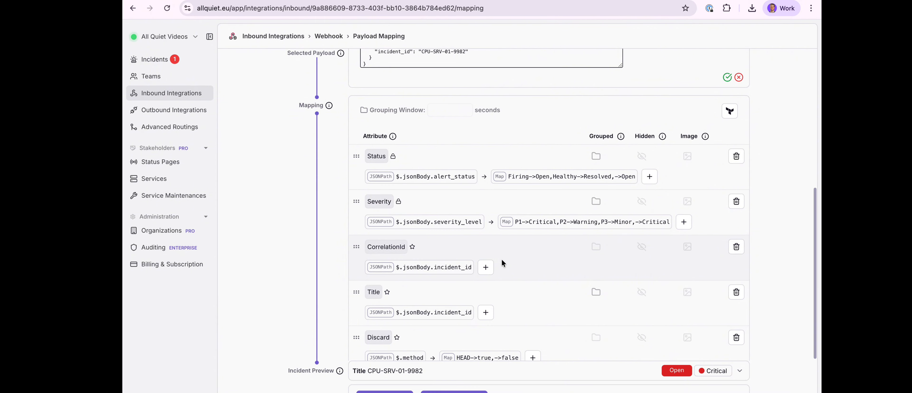
scroll(501, 260, down, 1)
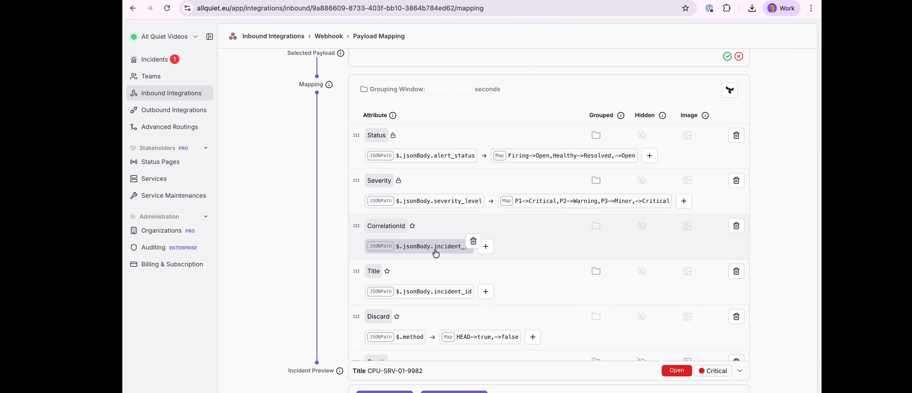
scroll(436, 253, down, 1)
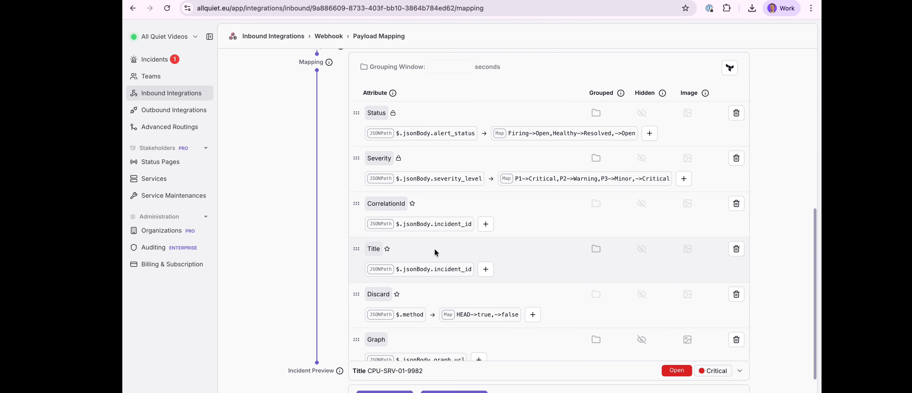
scroll(435, 250, down, 1)
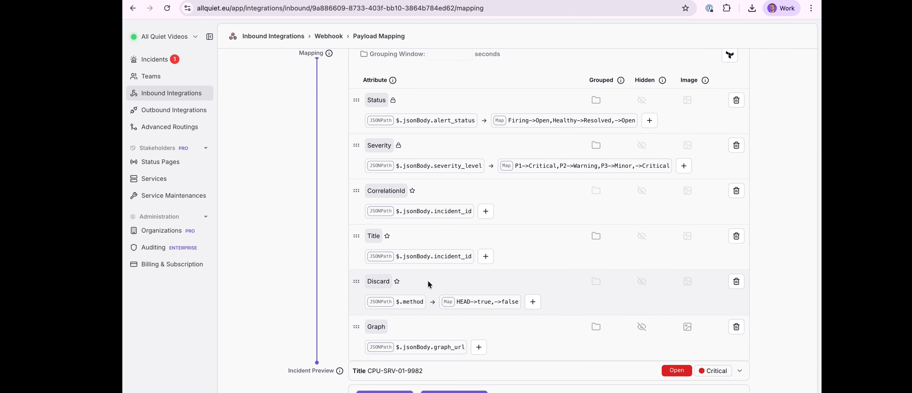
scroll(428, 285, down, 2)
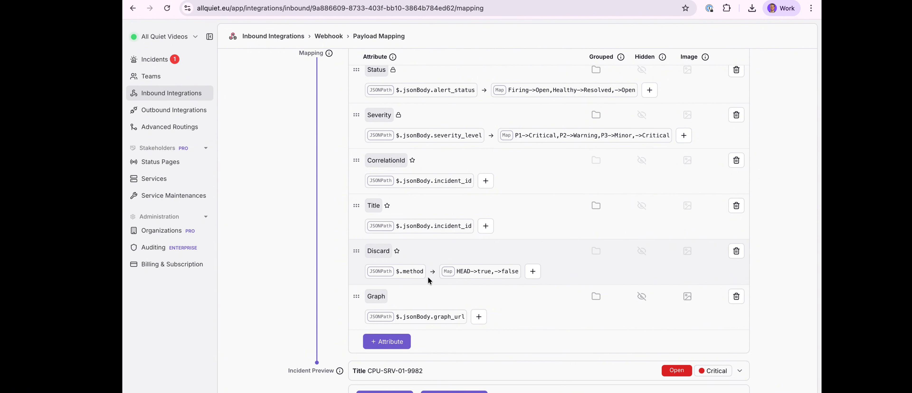
mouse_move(417, 274)
mouse_move(464, 281)
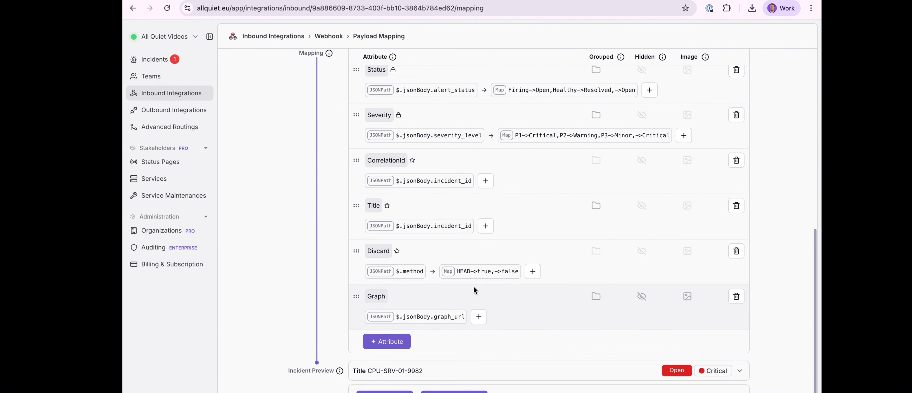
scroll(474, 287, up, 1)
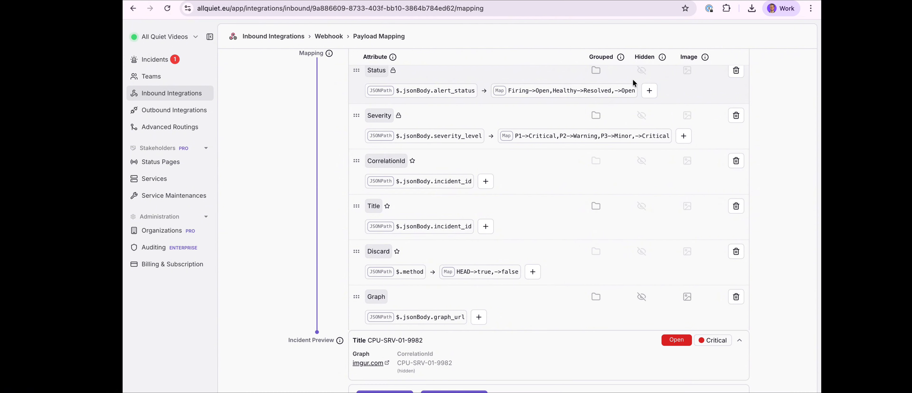
Toggle the Graph attribute's hidden setting on and back off
click(642, 300)
click(641, 298)
Add a new mapping attribute named New Atrribute
scroll(641, 301, down, 2)
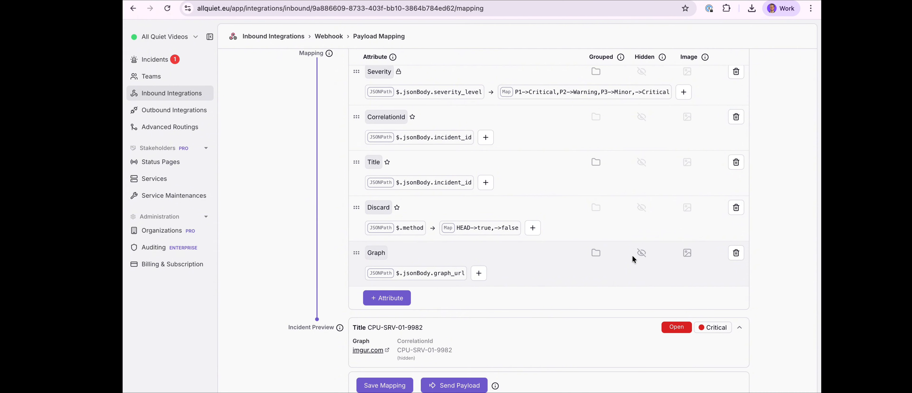
click(406, 300)
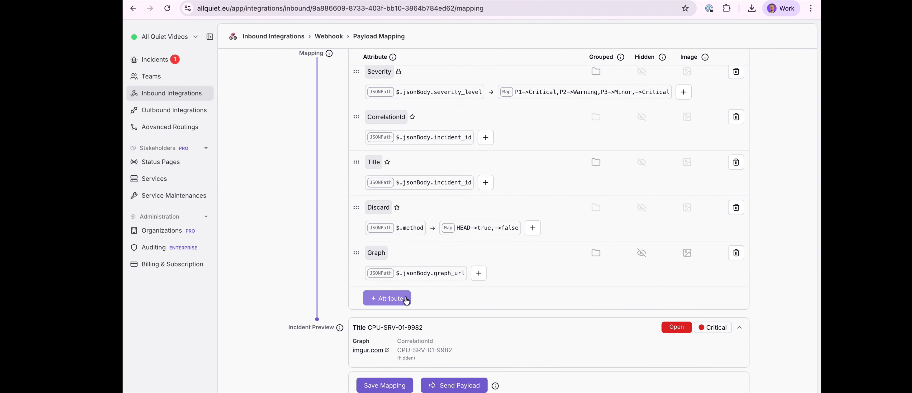
scroll(406, 298, down, 2)
click(387, 230)
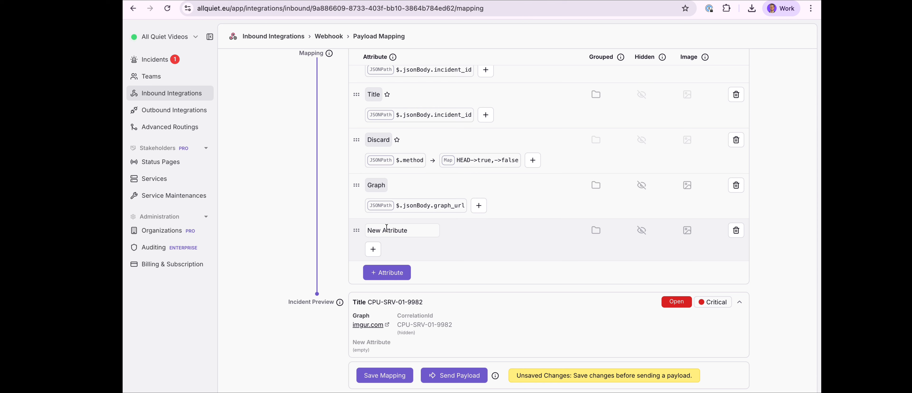
key(super+a)
text(New Atrribute)
click(373, 252)
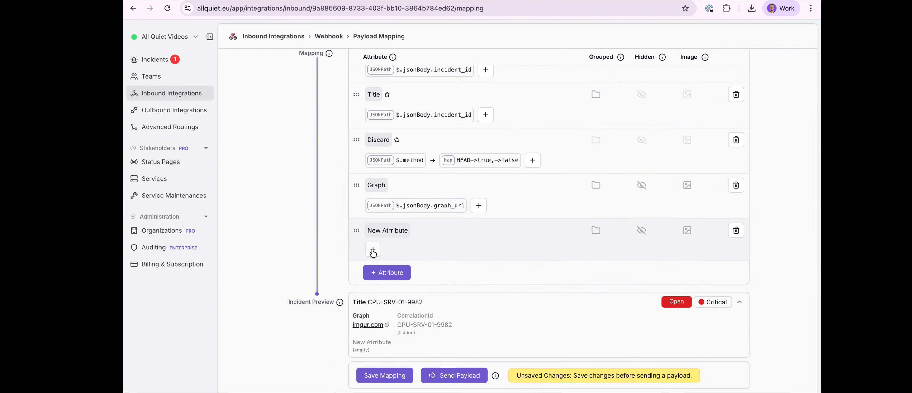
click(373, 251)
Start a JSONPath mapping step for the new attribute, cancel it, and delete the attribute
click(376, 181)
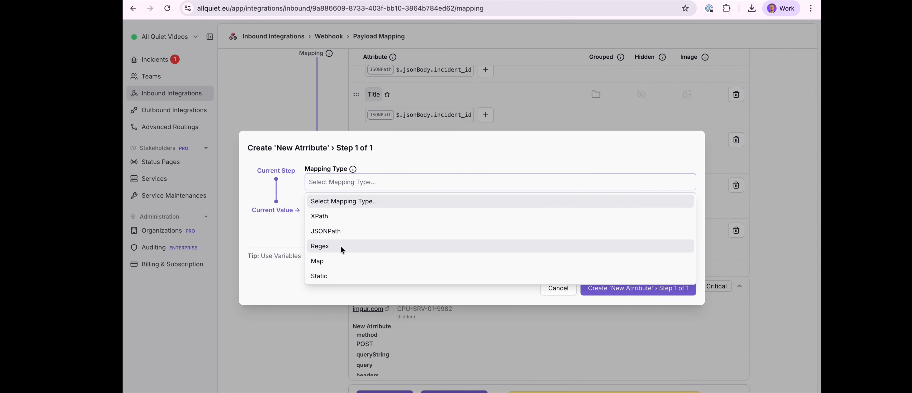
click(351, 231)
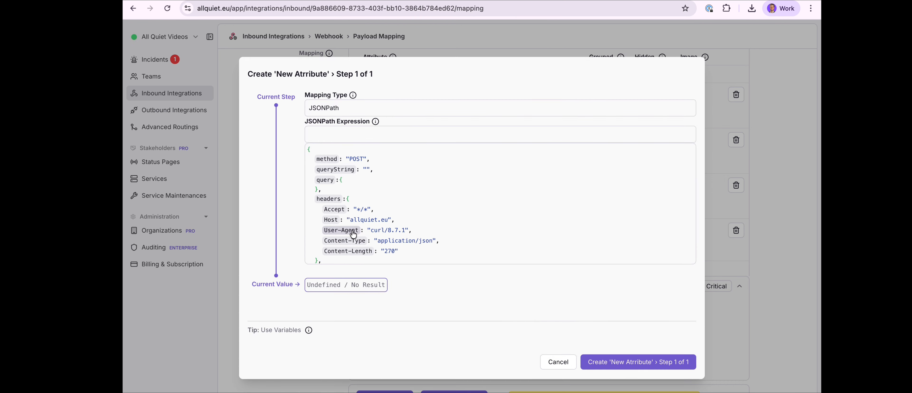
click(388, 111)
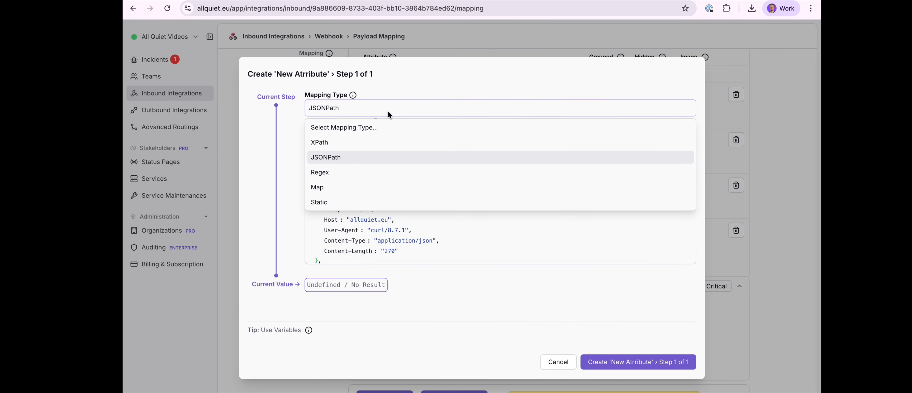
click(558, 362)
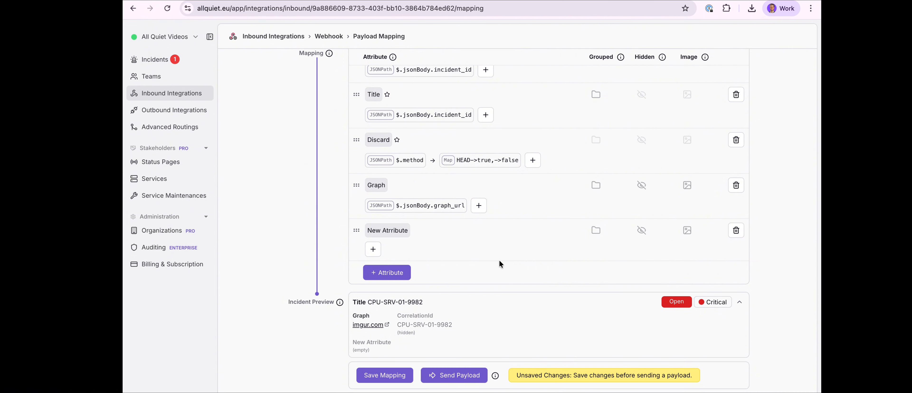
click(737, 231)
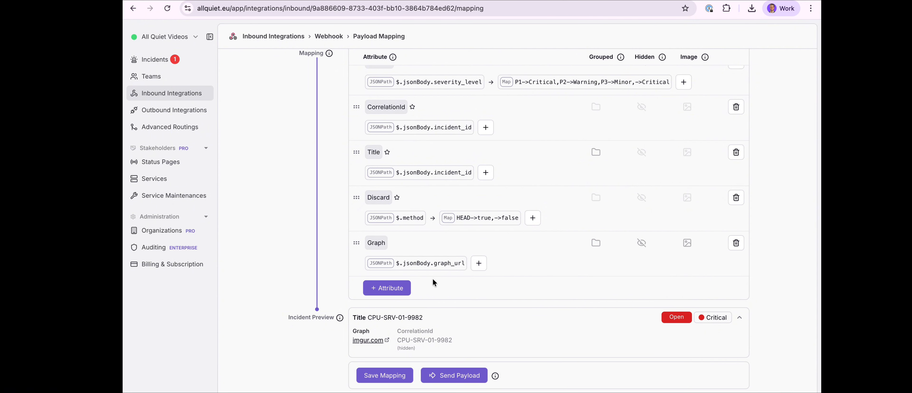
Try to mark the Graph attribute as an image
mouse_move(415, 263)
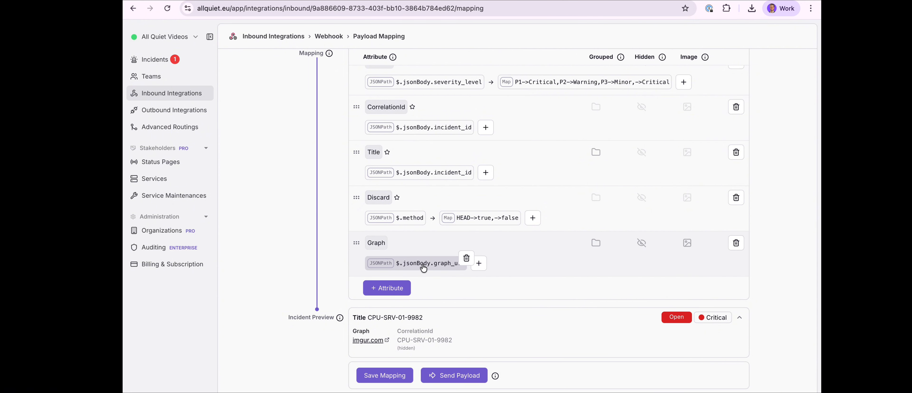
click(688, 245)
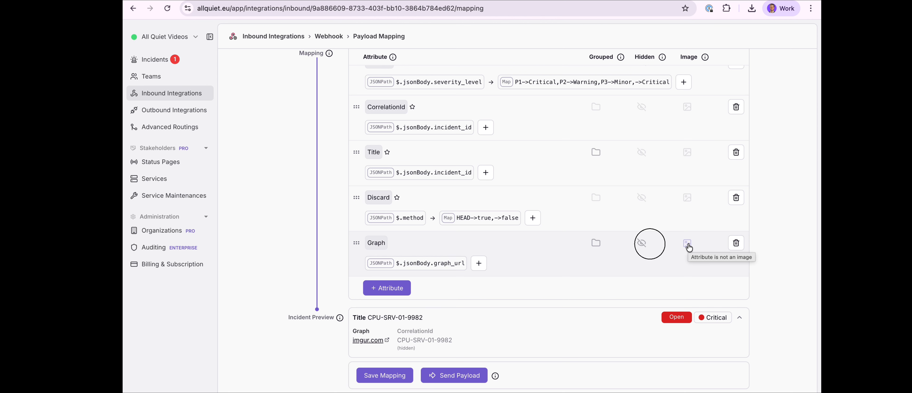